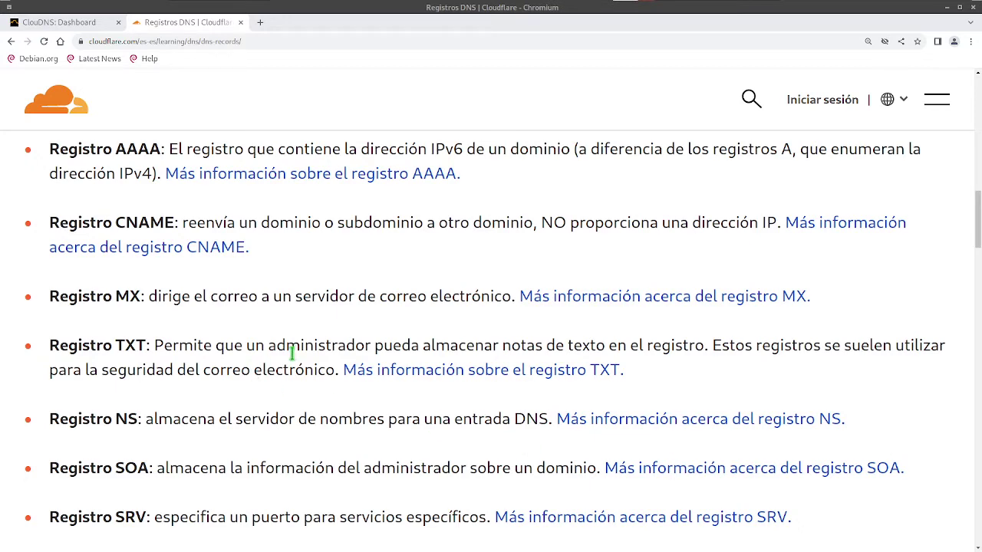
Step: Scroll up until 'Registro A' sits at the top of Cloudflare's DNS record types list
{"action": "scroll", "coordinate": [292, 355], "scroll_direction": "up", "scroll_amount": 1}
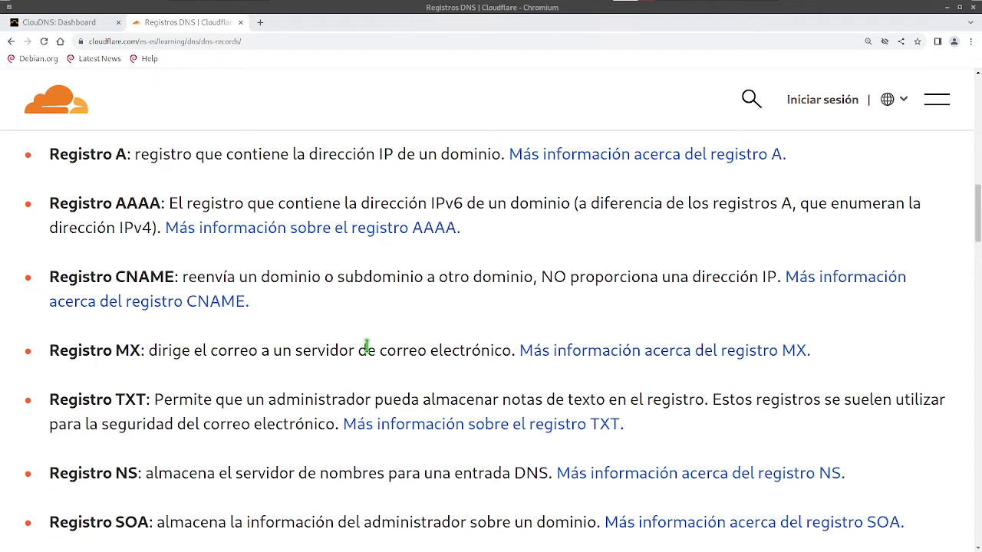
Step: In a new terminal, ping the nonexistent domain google100123.com and see it fail
{"action": "key", "text": "ctrl+alt+t"}
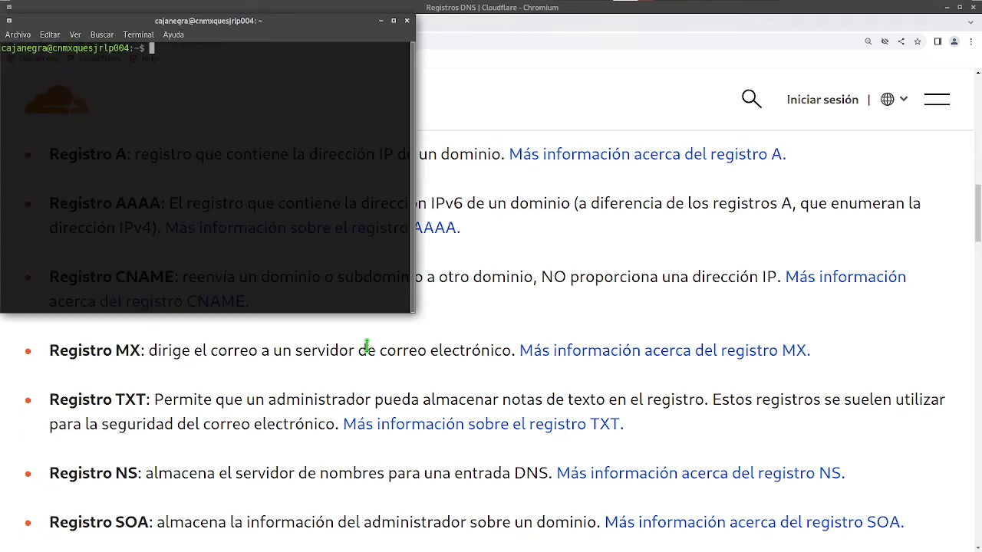
{"action": "type", "text": "pi"}
{"action": "type", "text": "ng google"}
{"action": "type", "text": "1001"}
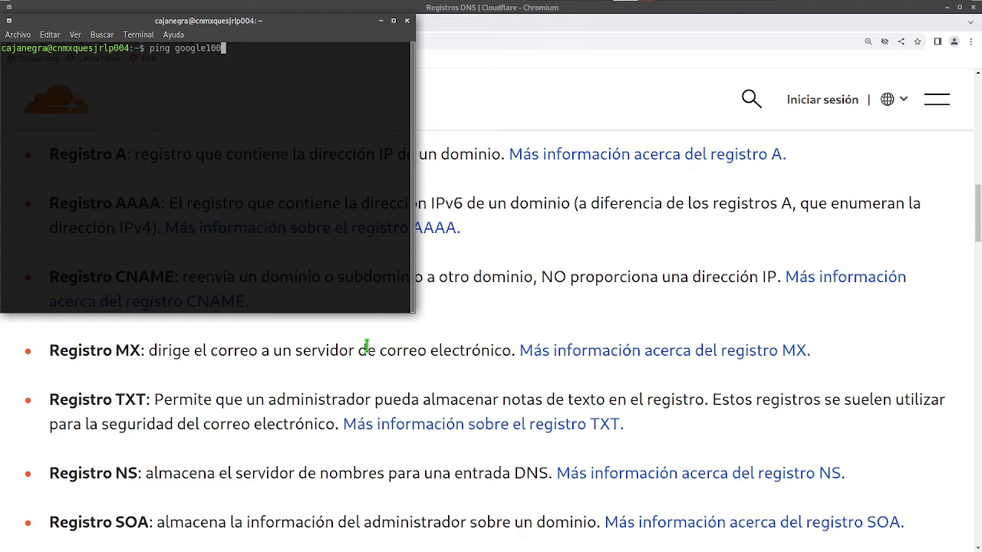
{"action": "type", "text": "23.com"}
{"action": "key", "text": "Return"}
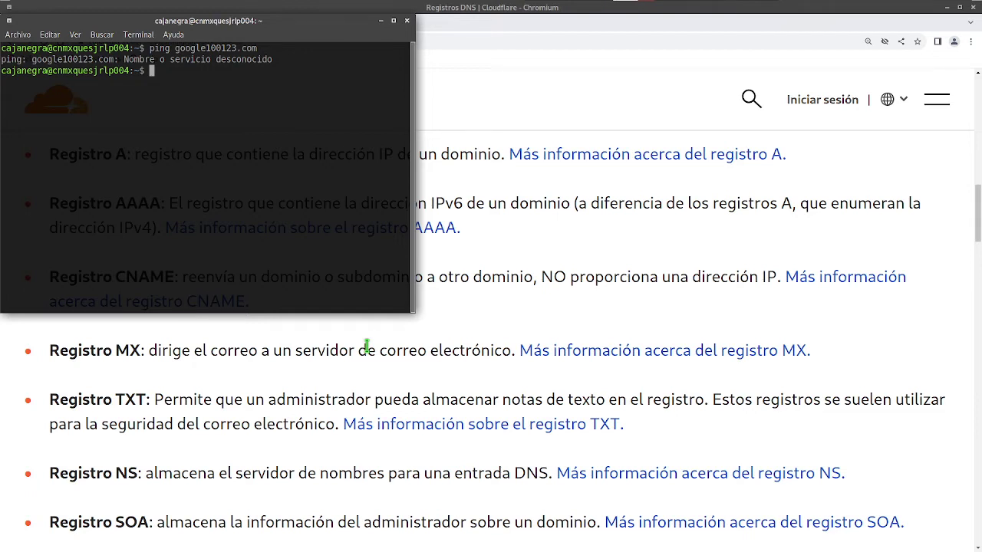
Step: Close the terminal with 'exit', after retrying the mistyped 'exitr'
{"action": "type", "text": "exitr"}
{"action": "key", "text": "Return"}
{"action": "type", "text": "exit"}
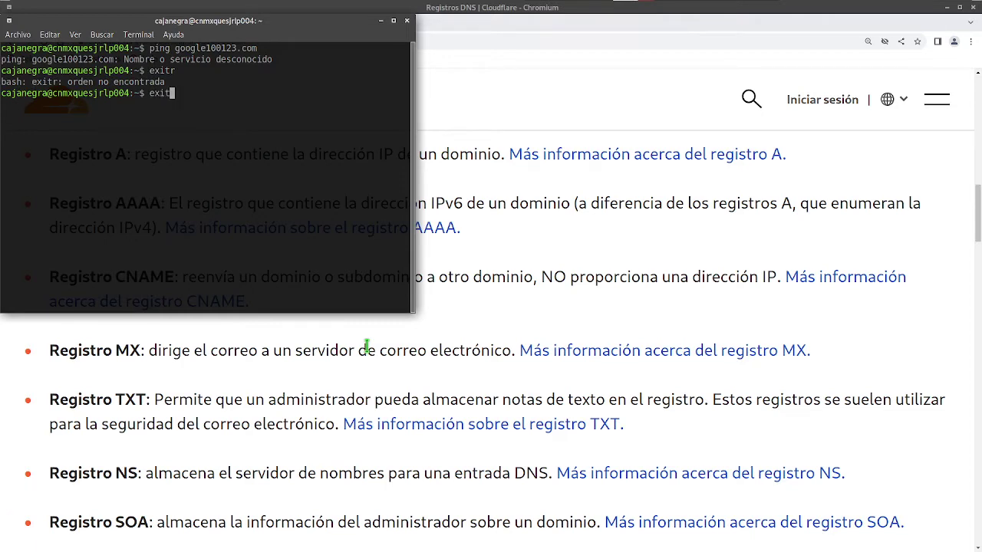
{"action": "key", "text": "Return"}
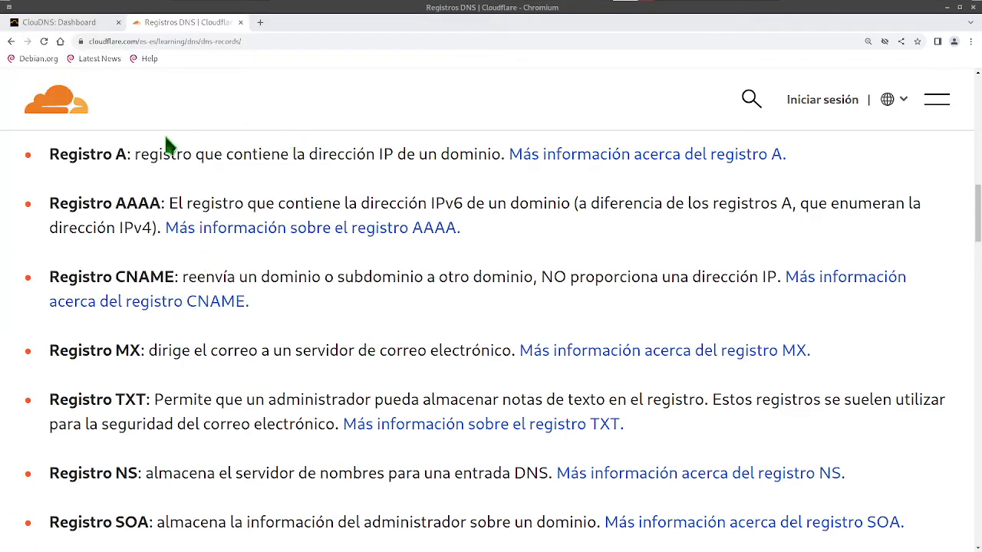
Step: Switch to the 'ClouDNS: Dashboard' tab, which has no domains or zones yet
{"action": "left_click", "coordinate": [66, 24]}
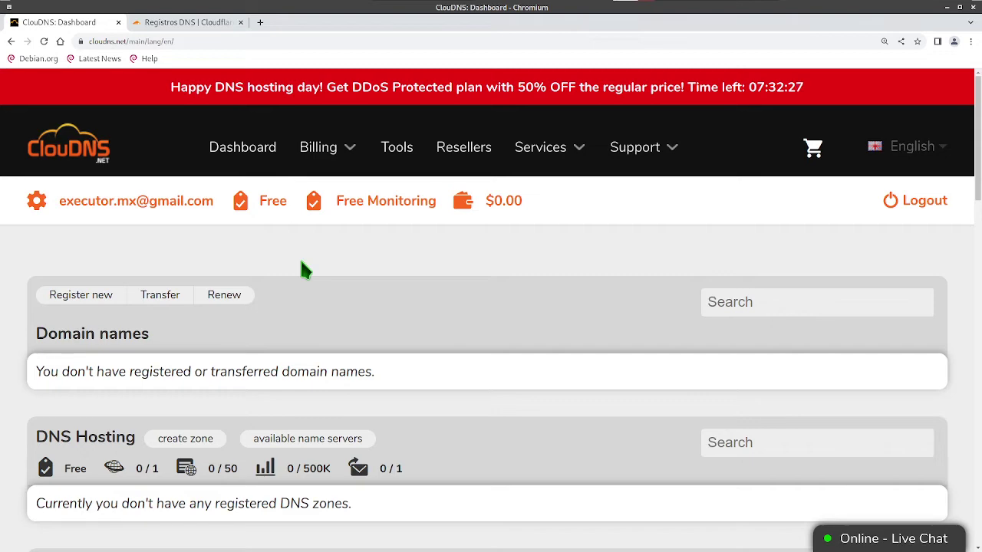
{"action": "key", "text": "ctrl+Tab"}
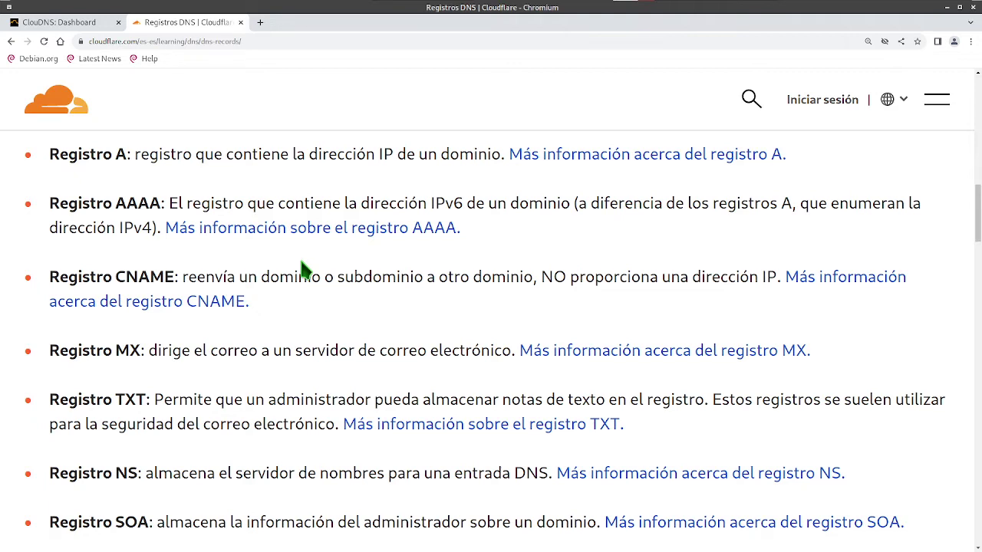
{"action": "key", "text": "ctrl+Tab"}
{"action": "key", "text": "ctrl+Tab"}
{"action": "key", "text": "ctrl+shift+Tab"}
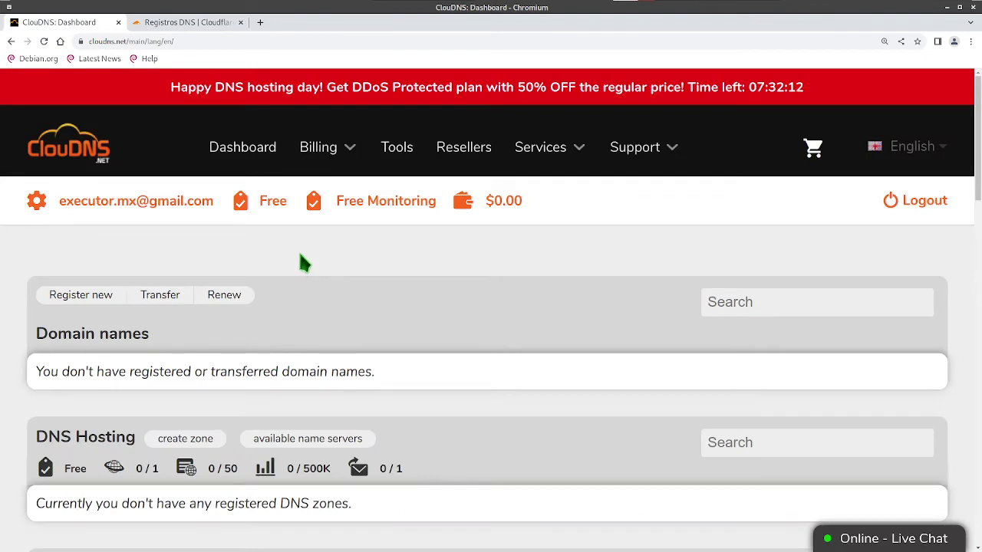
{"action": "key", "text": "ctrl+Tab"}
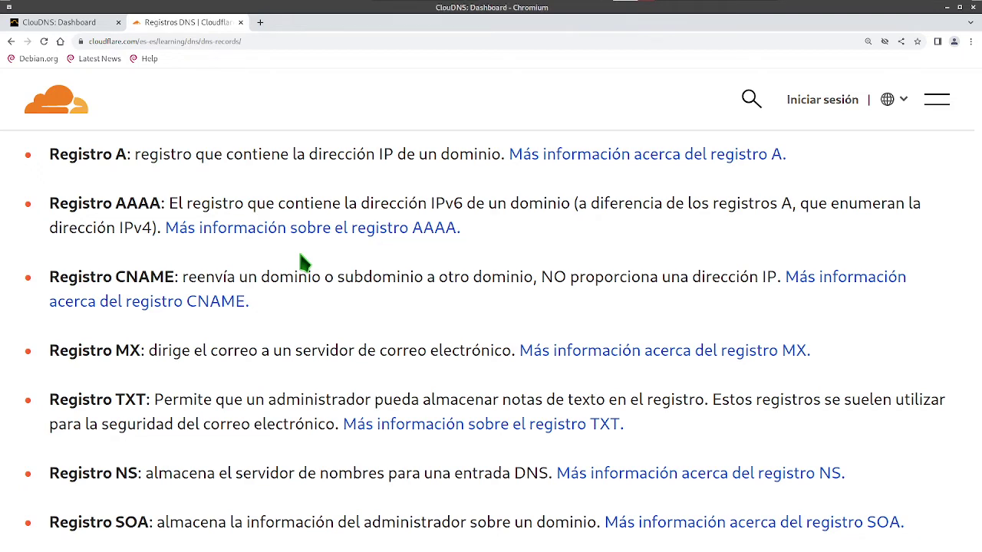
{"action": "key", "text": "ctrl+Tab"}
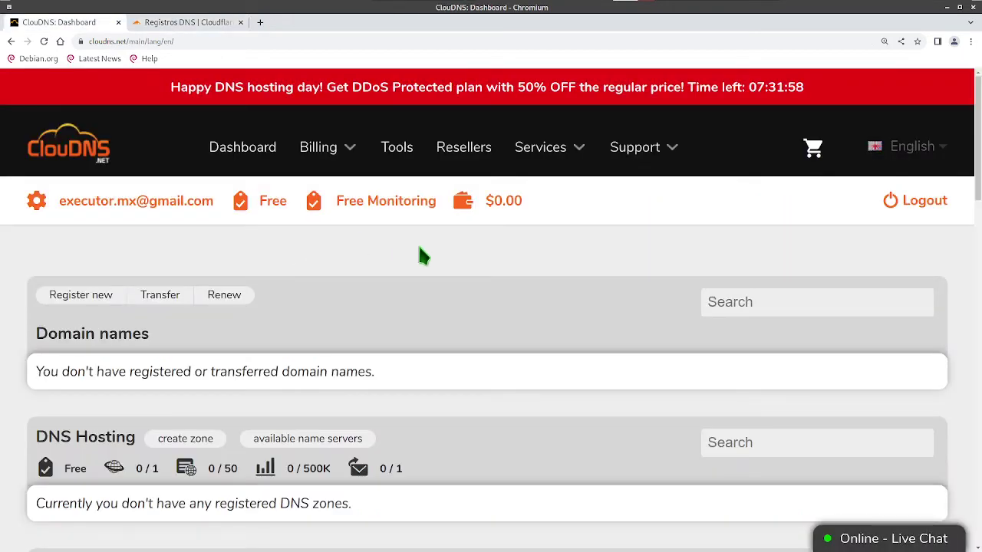
{"action": "scroll", "coordinate": [500, 244], "scroll_direction": "down", "scroll_amount": 2}
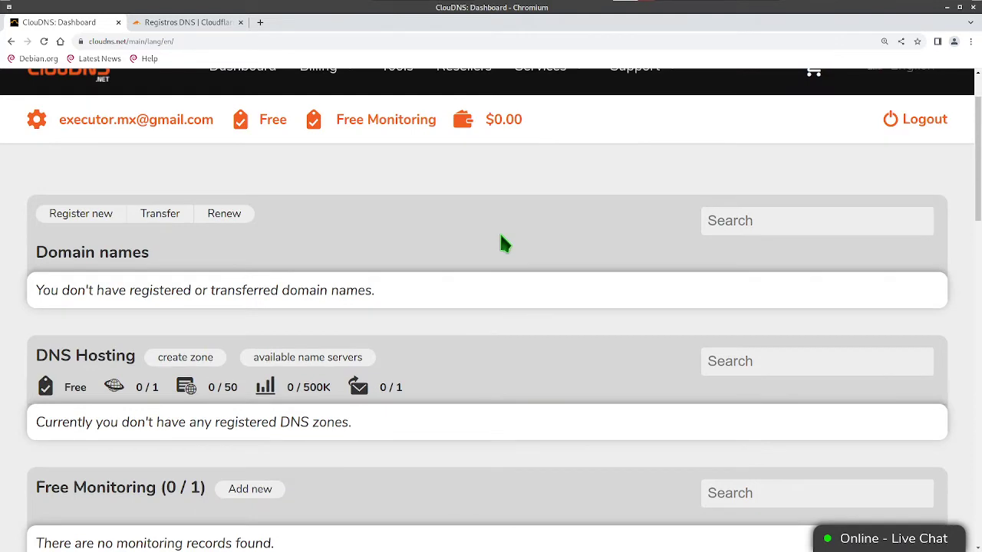
{"action": "key", "text": "ctrl+Tab"}
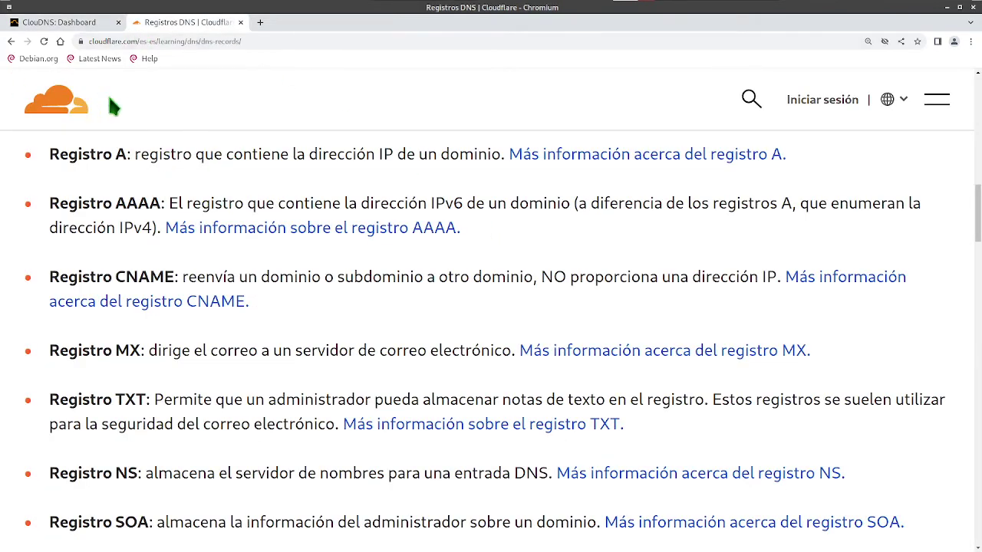
{"action": "key", "text": "ctrl+Tab"}
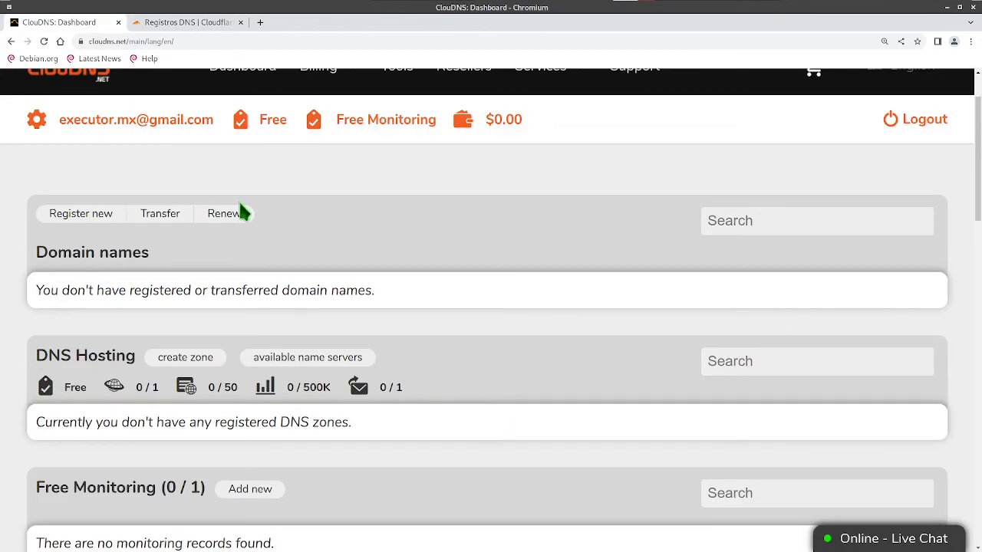
{"action": "scroll", "coordinate": [314, 228], "scroll_direction": "up", "scroll_amount": 2}
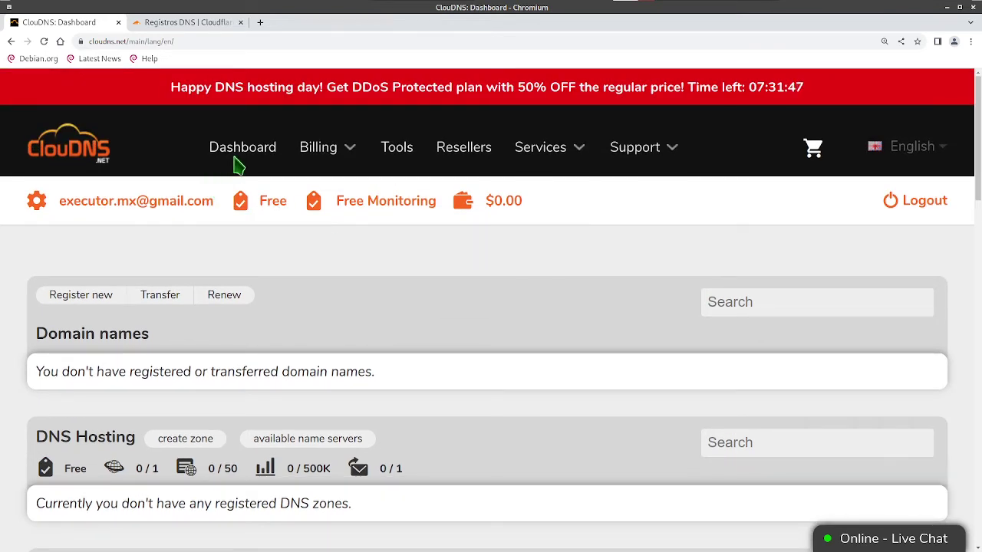
{"action": "scroll", "coordinate": [345, 300], "scroll_direction": "down", "scroll_amount": 4}
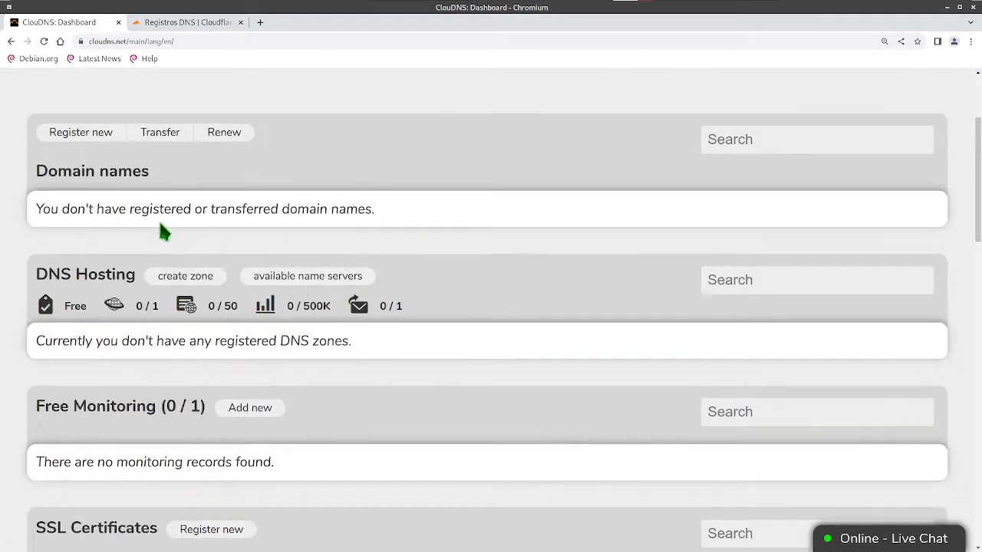
{"action": "scroll", "coordinate": [353, 202], "scroll_direction": "down", "scroll_amount": 1}
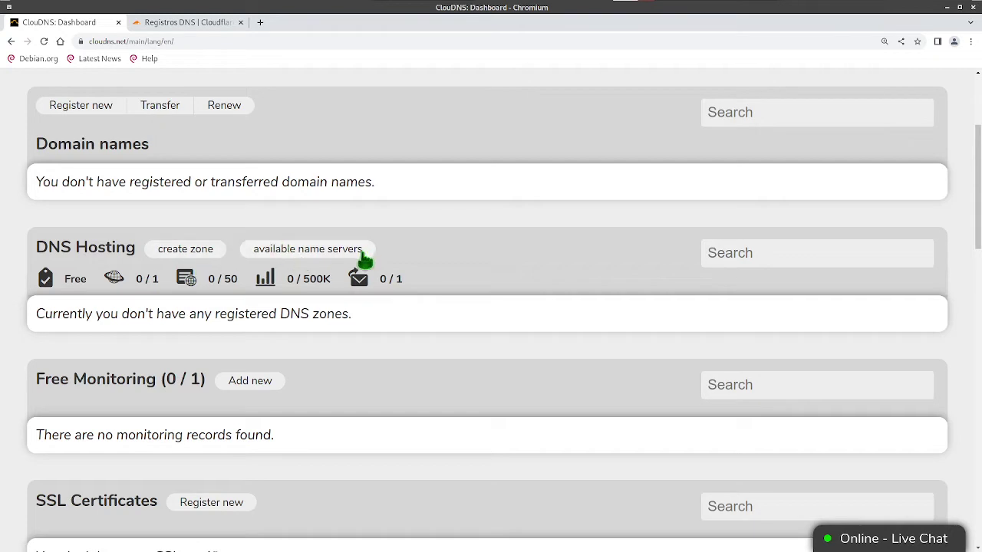
{"action": "scroll", "coordinate": [365, 260], "scroll_direction": "down", "scroll_amount": 3}
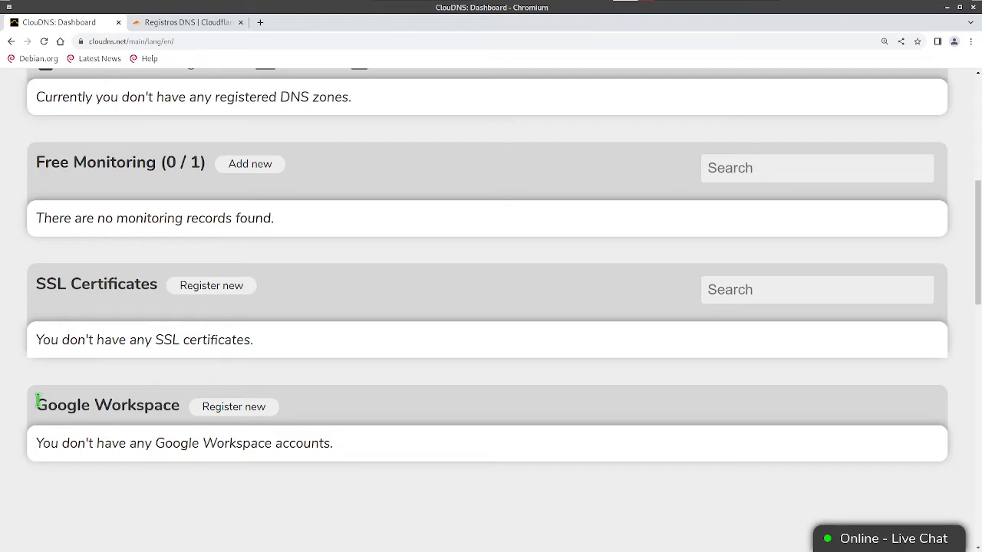
{"action": "scroll", "coordinate": [38, 401], "scroll_direction": "up", "scroll_amount": 5}
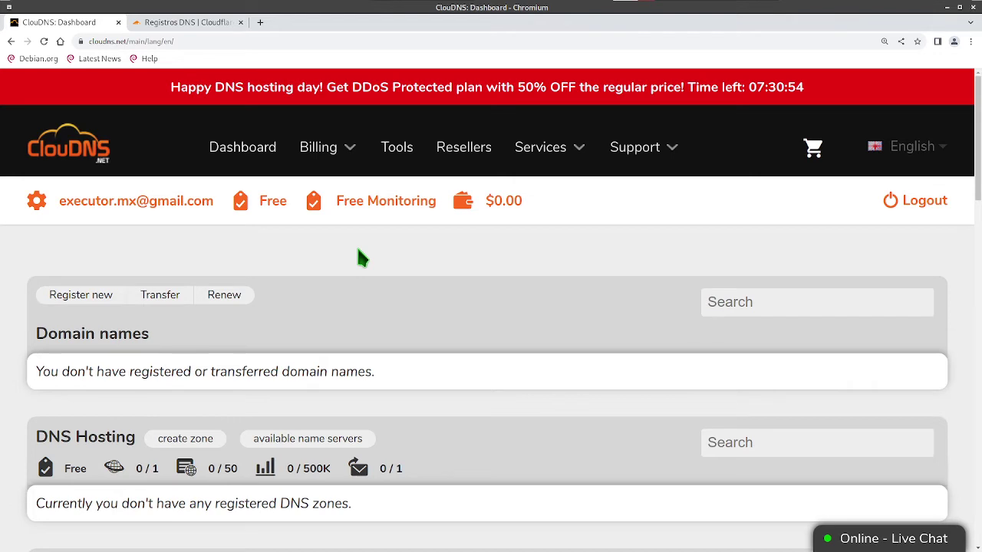
{"action": "scroll", "coordinate": [337, 250], "scroll_direction": "down", "scroll_amount": 1}
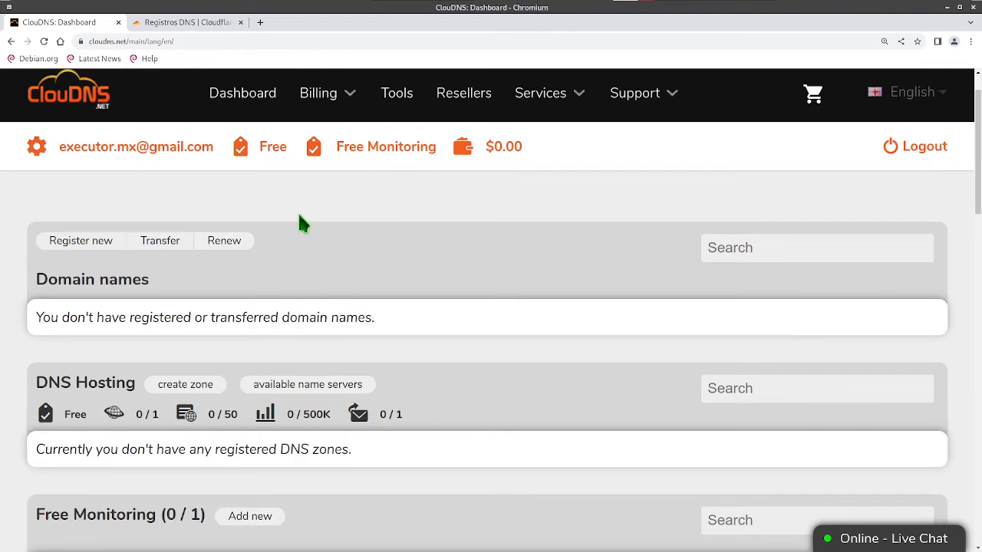
{"action": "scroll", "coordinate": [107, 216], "scroll_direction": "down", "scroll_amount": 1}
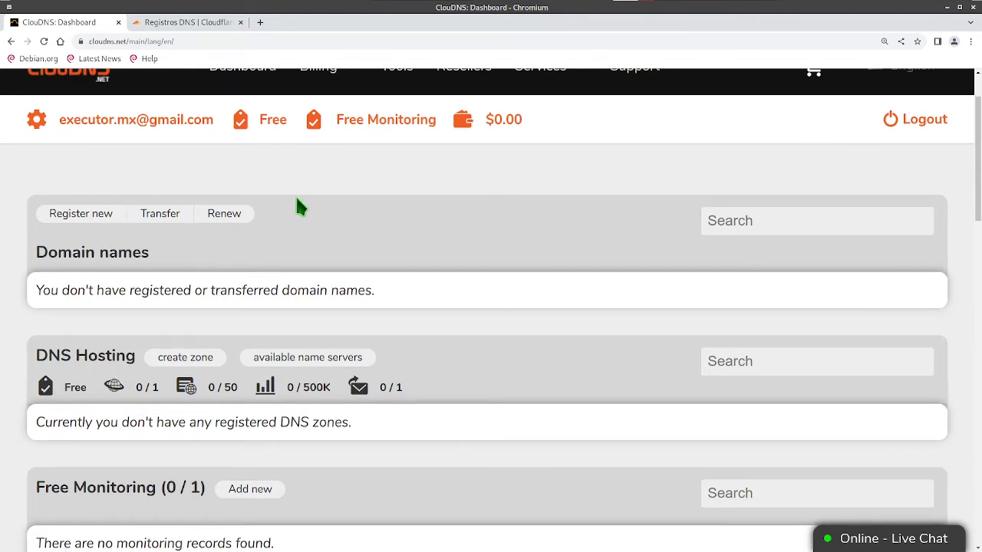
{"action": "key", "text": "ctrl+Tab"}
{"action": "key", "text": "ctrl+Tab"}
Step: Dismiss the domain registration form and choose 'create zone' under DNS Hosting
{"action": "left_click", "coordinate": [83, 221]}
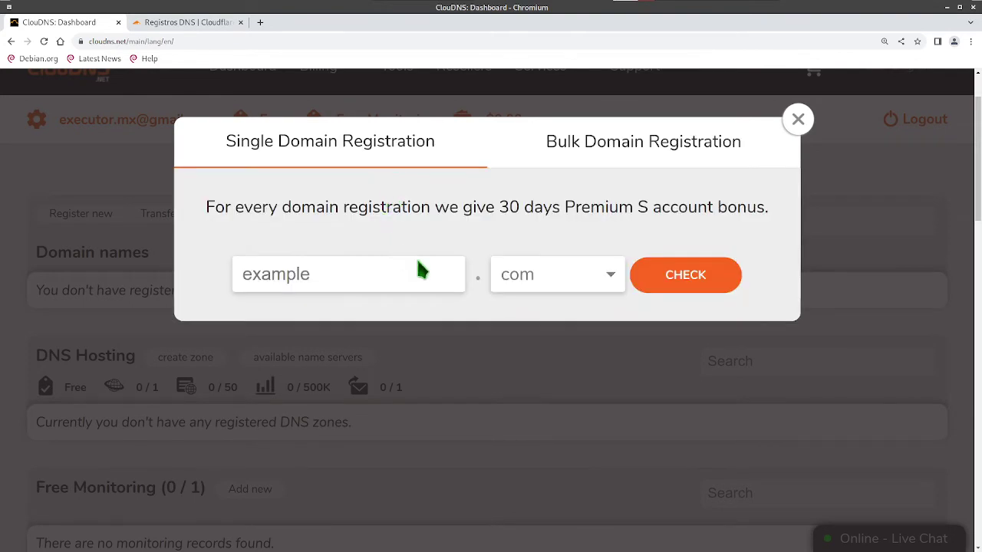
{"action": "left_click", "coordinate": [798, 120]}
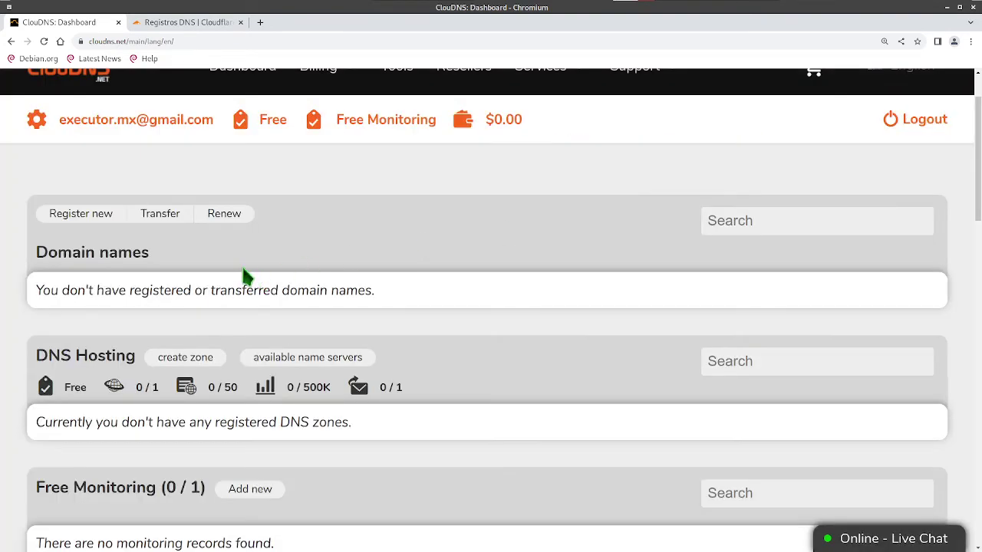
{"action": "scroll", "coordinate": [246, 276], "scroll_direction": "down", "scroll_amount": 1}
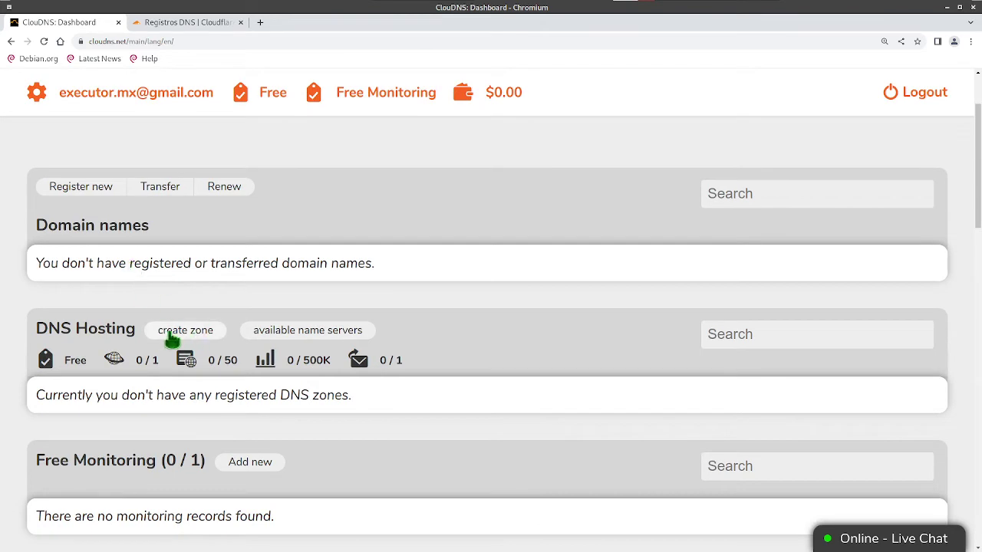
{"action": "left_click", "coordinate": [172, 338]}
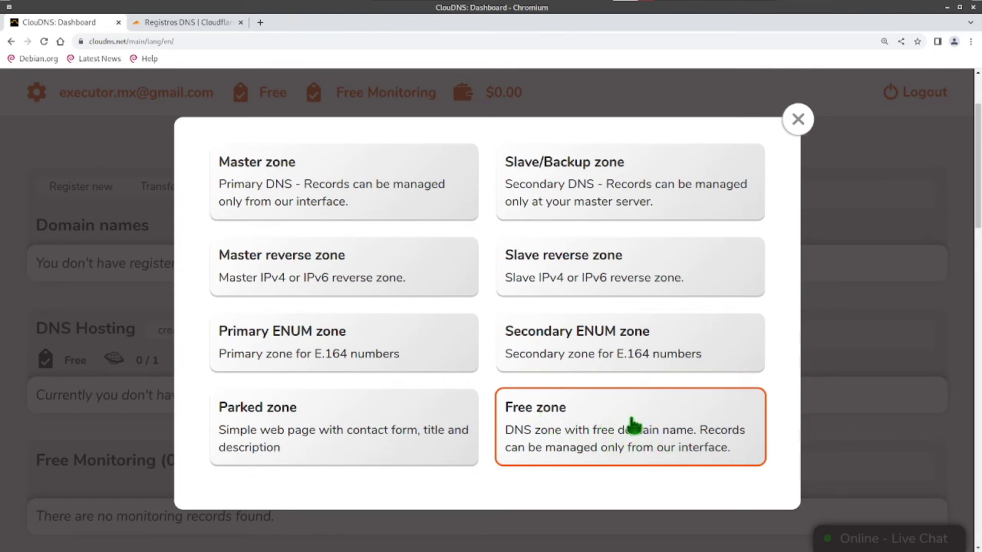
Step: Choose Free zone, keep the .dns-cloud.net suffix, and start typing the name 'pruebati'
{"action": "left_click", "coordinate": [623, 436]}
{"action": "left_click", "coordinate": [311, 249]}
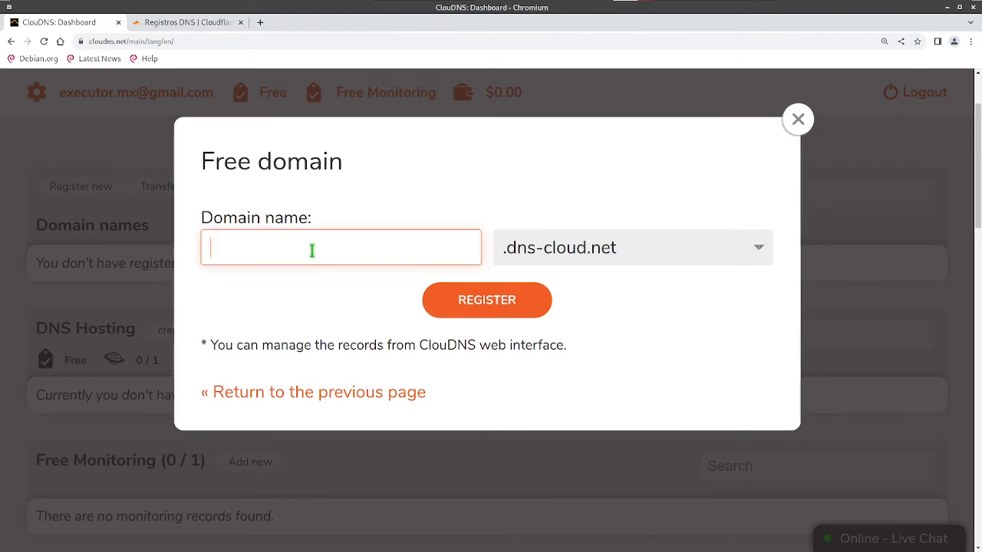
{"action": "left_click", "coordinate": [620, 246]}
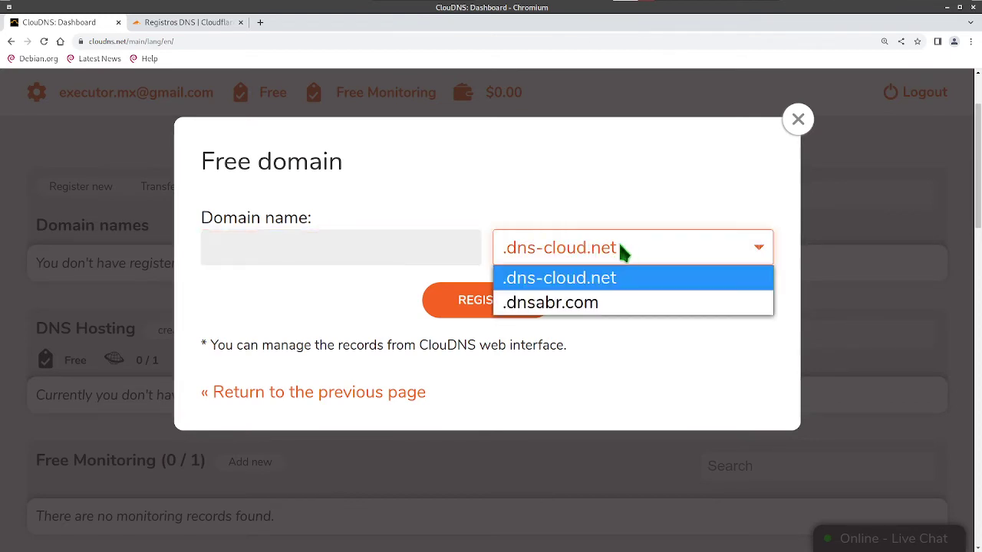
{"action": "left_click", "coordinate": [617, 250]}
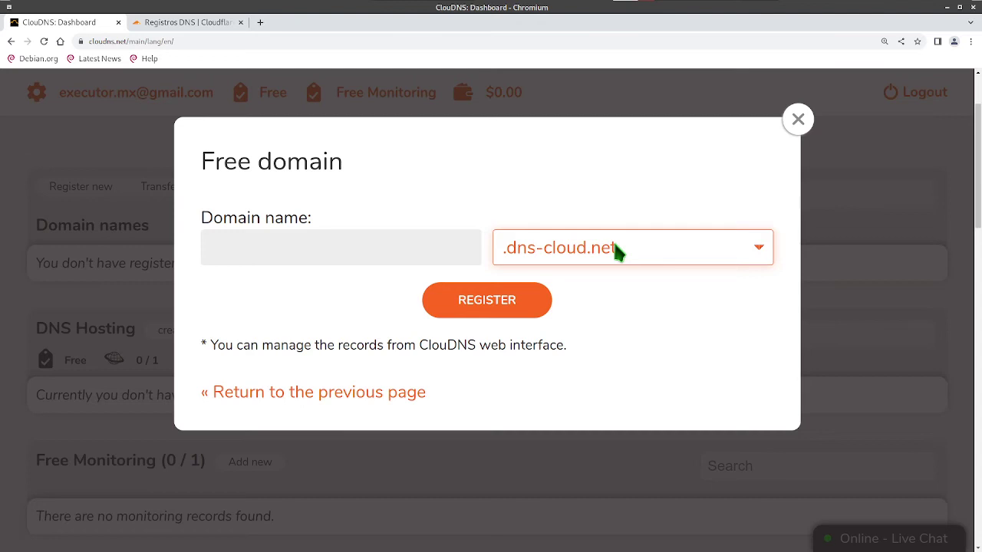
{"action": "left_click", "coordinate": [615, 245]}
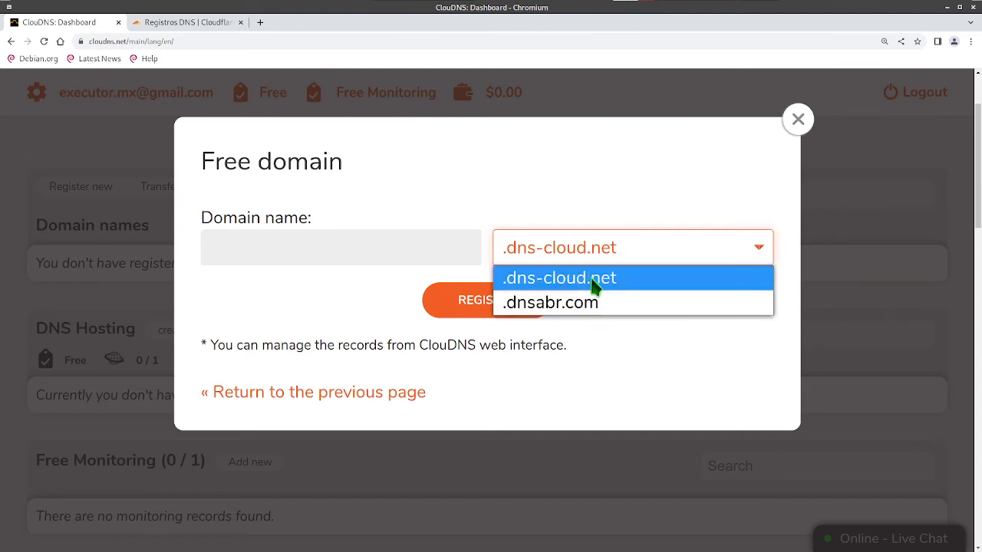
{"action": "left_click", "coordinate": [402, 243]}
{"action": "left_click", "coordinate": [402, 242]}
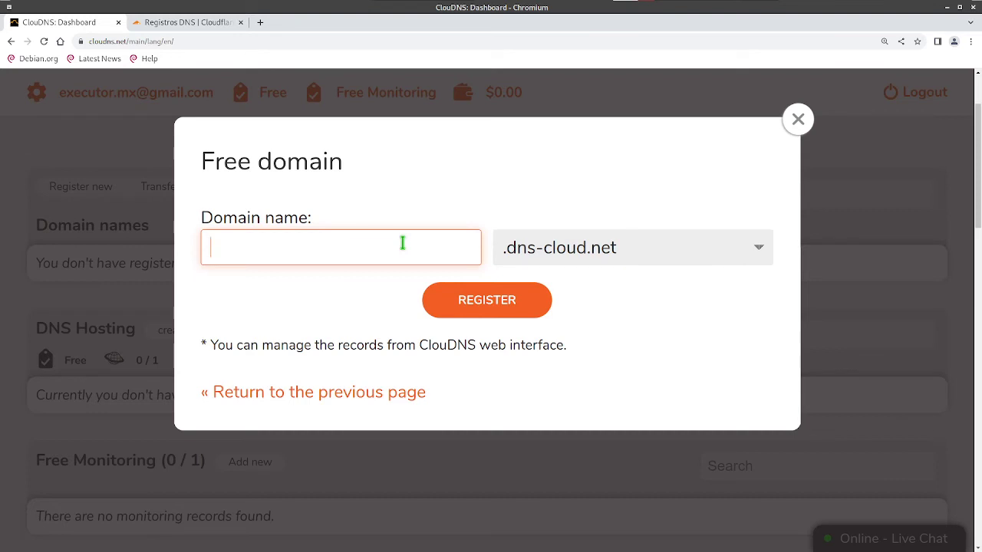
{"action": "type", "text": "prue"}
{"action": "type", "text": "ba"}
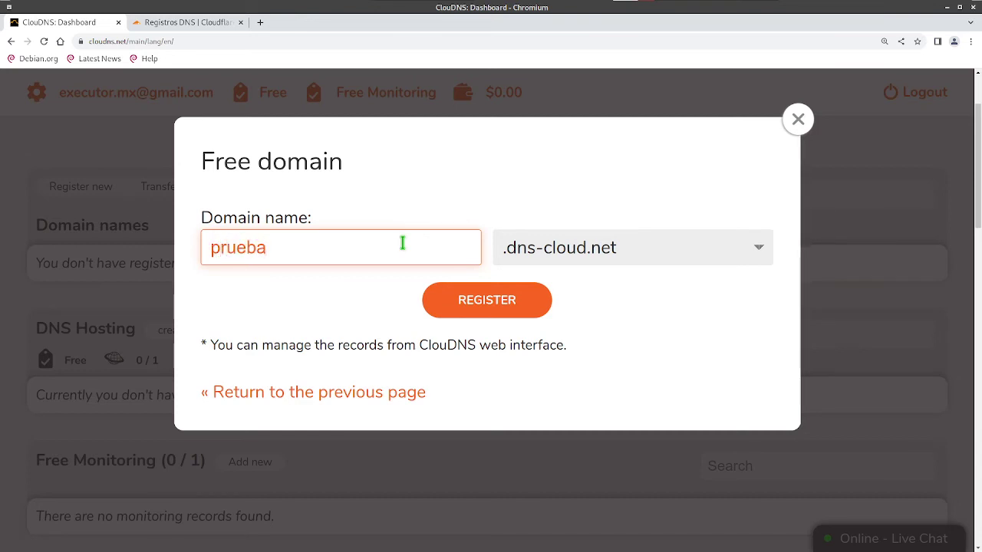
{"action": "type", "text": "te"}
{"action": "key", "text": "BackSpace"}
Step: Finish the name 'pruebati', register the zone, and select its domain name above the records
{"action": "type", "text": "i"}
{"action": "left_click", "coordinate": [479, 306]}
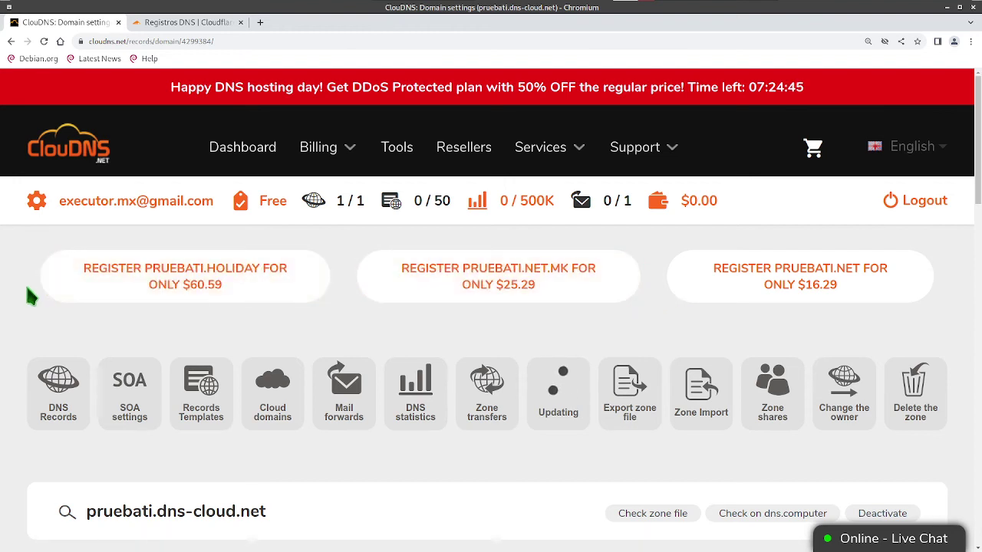
{"action": "scroll", "coordinate": [31, 297], "scroll_direction": "down", "scroll_amount": 3}
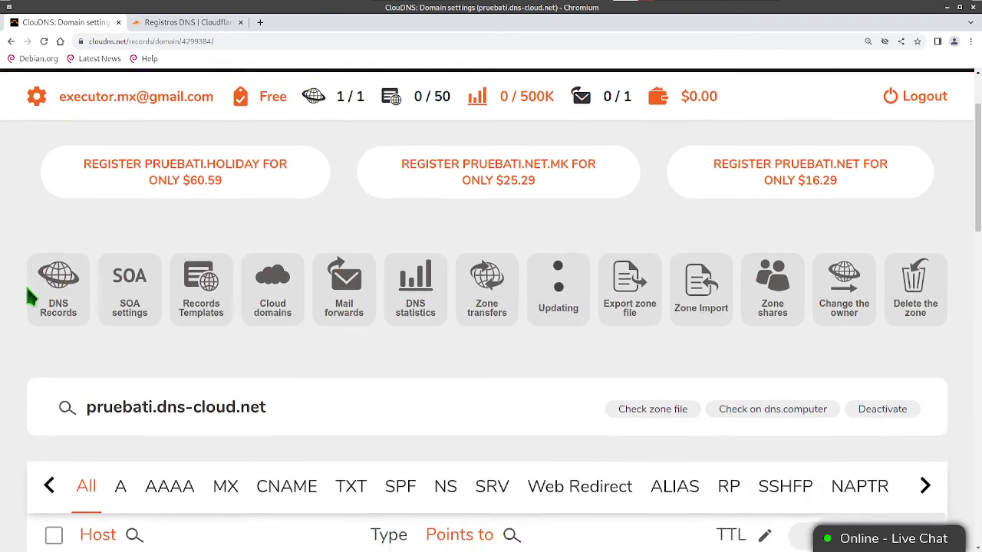
{"action": "scroll", "coordinate": [30, 298], "scroll_direction": "down", "scroll_amount": 3}
{"action": "scroll", "coordinate": [31, 298], "scroll_direction": "down", "scroll_amount": 3}
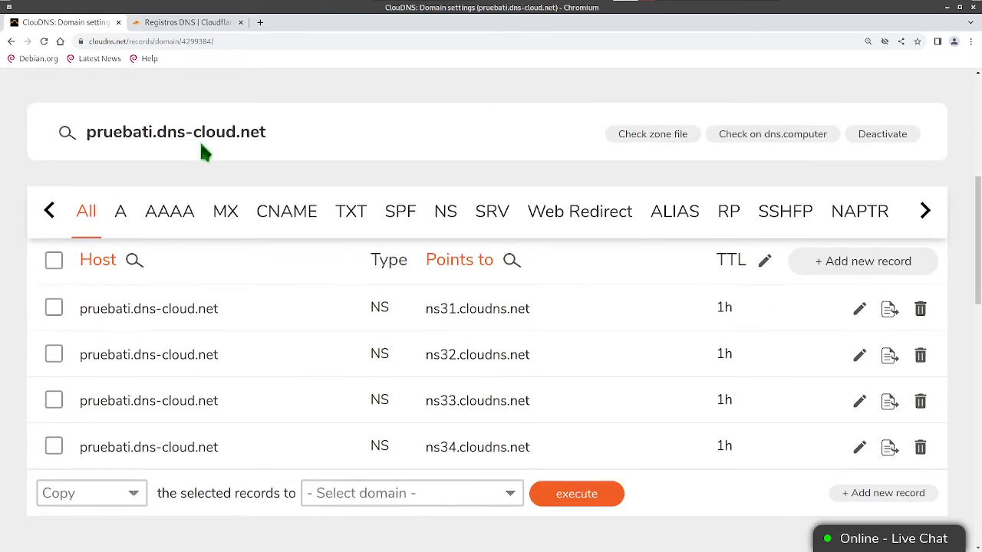
{"action": "left_click_drag", "start_coordinate": [290, 137], "coordinate": [88, 130]}
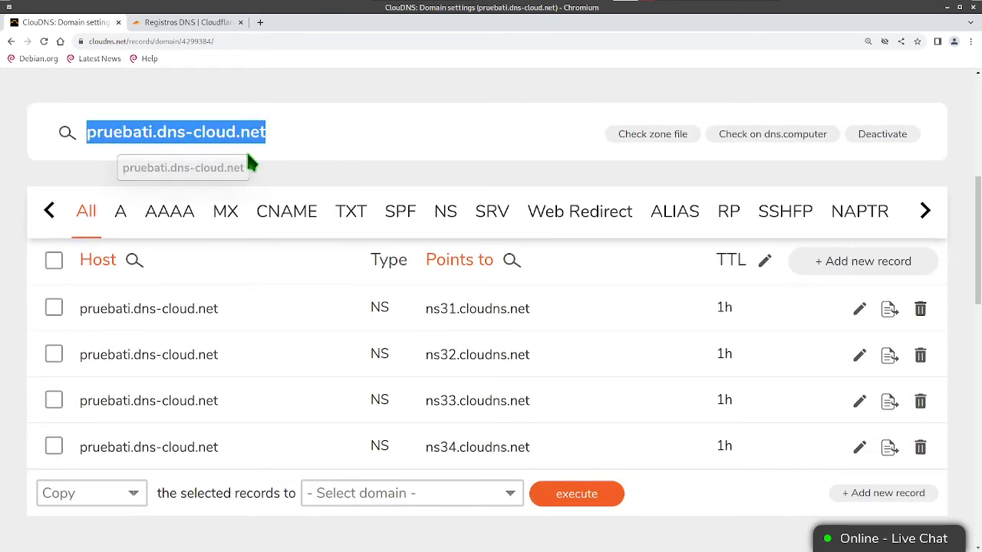
Step: Ping the pasted pruebati.dns-cloud.net from a new terminal, stopping after 14 of 14 replies
{"action": "key", "text": "ctrl+alt+t"}
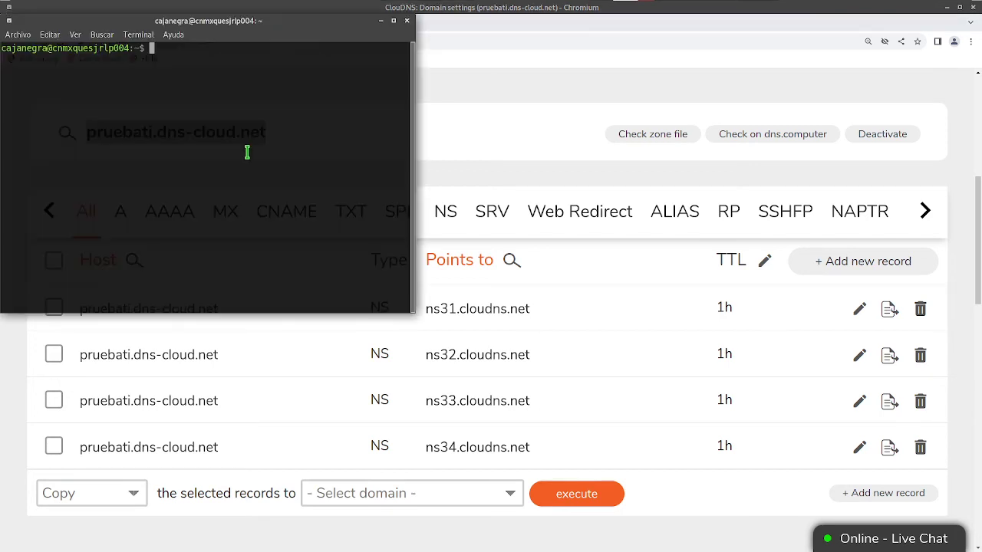
{"action": "middle_click", "coordinate": [247, 153]}
{"action": "key", "text": "Home"}
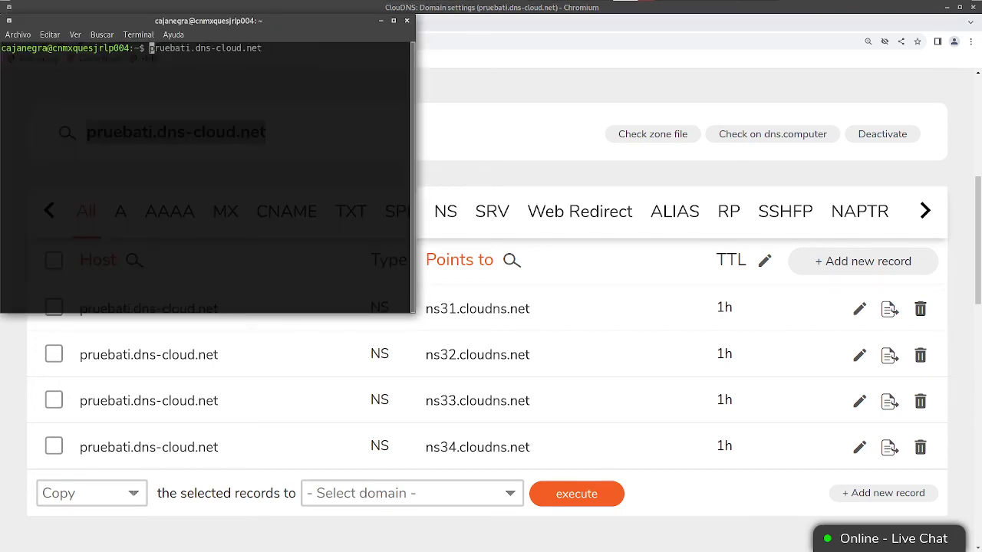
{"action": "type", "text": "ping"}
{"action": "key", "text": "Return"}
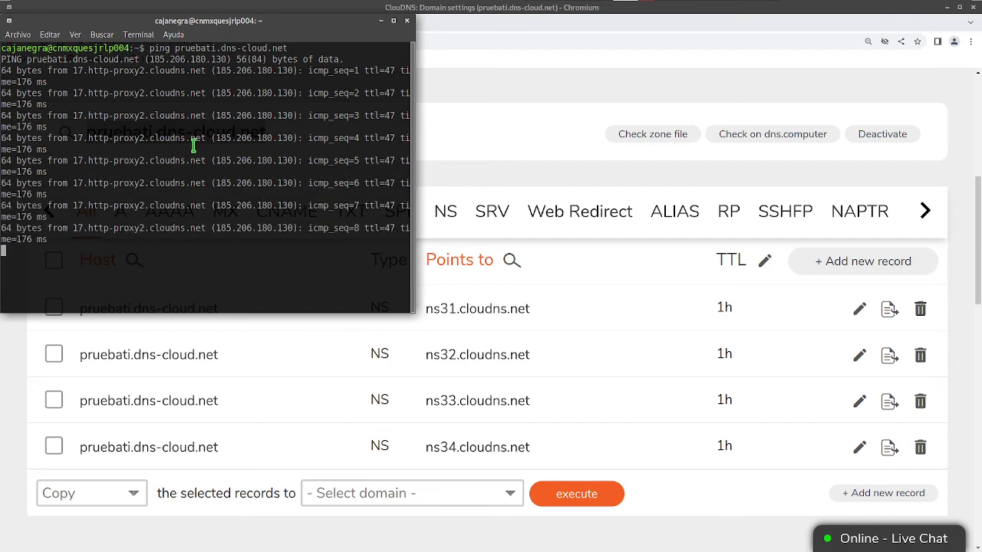
{"action": "left_click_drag", "start_coordinate": [89, 142], "coordinate": [206, 152]}
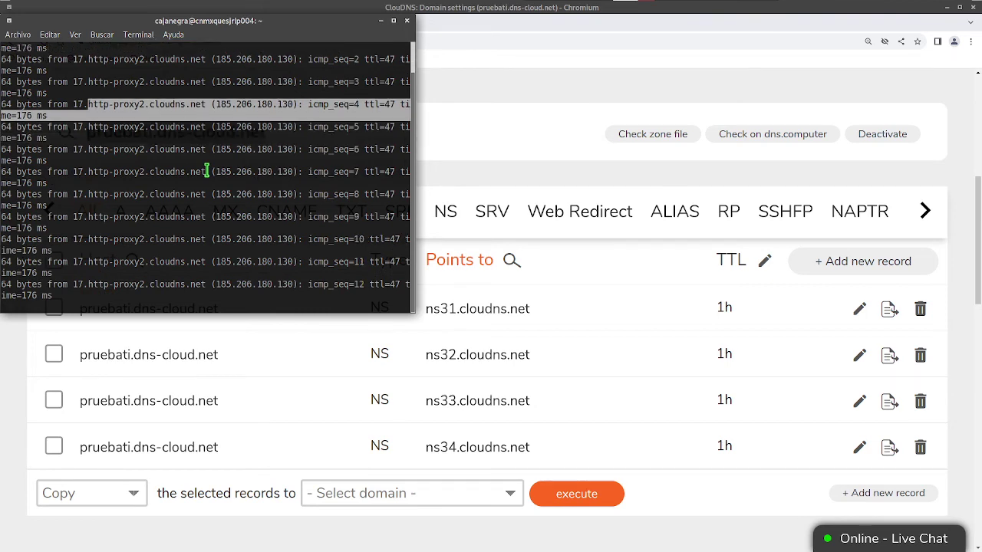
{"action": "key", "text": "ctrl+c"}
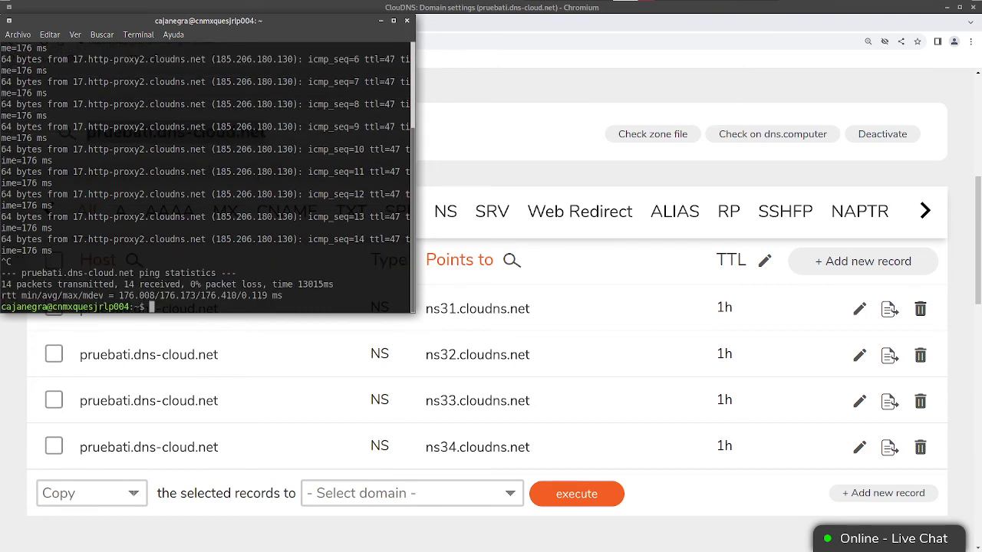
{"action": "left_click", "coordinate": [513, 40]}
Step: Load pruebati.dns-cloud.net in a new tab, then return to the ClouDNS records tab
{"action": "left_click", "coordinate": [261, 23]}
{"action": "key", "text": "ctrl+v"}
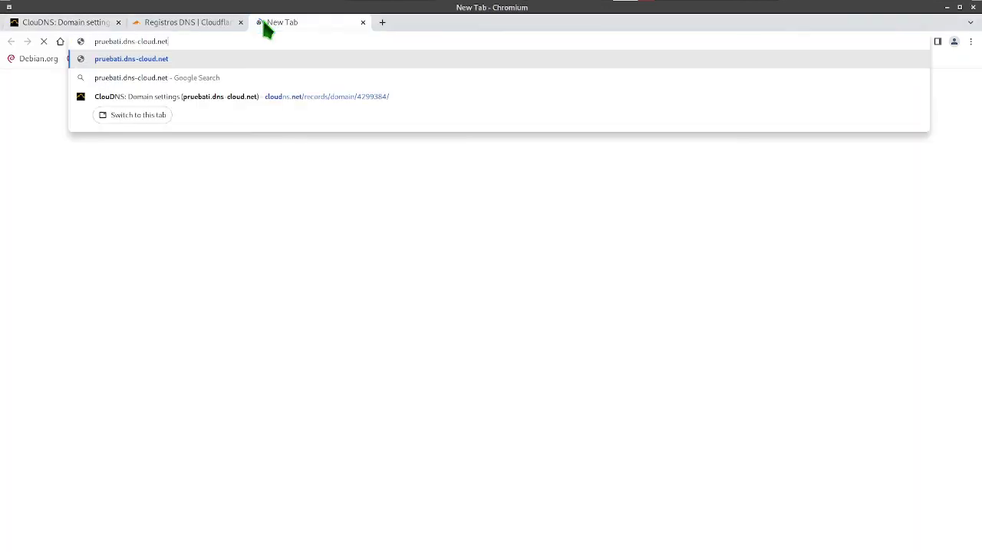
{"action": "key", "text": "Return"}
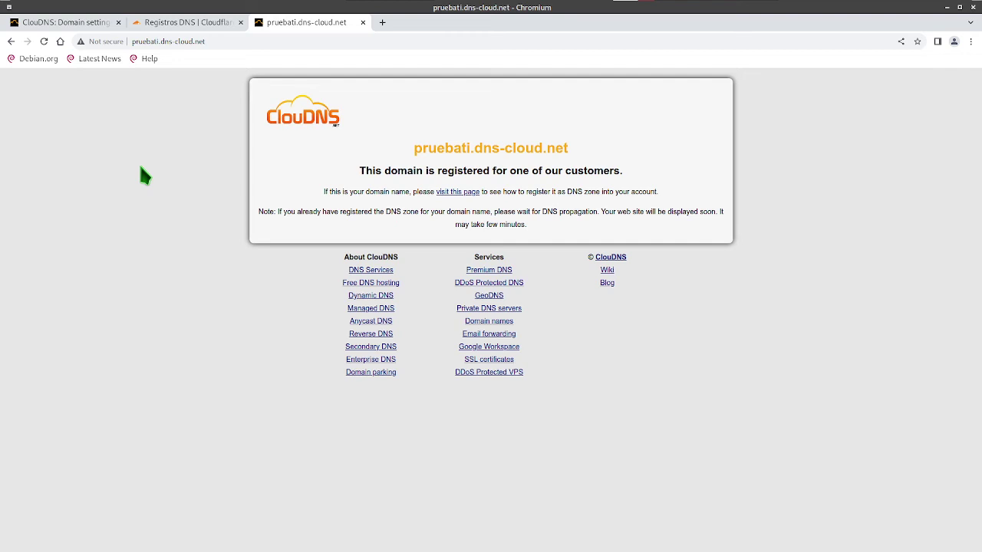
{"action": "key", "text": "ctrl+Tab"}
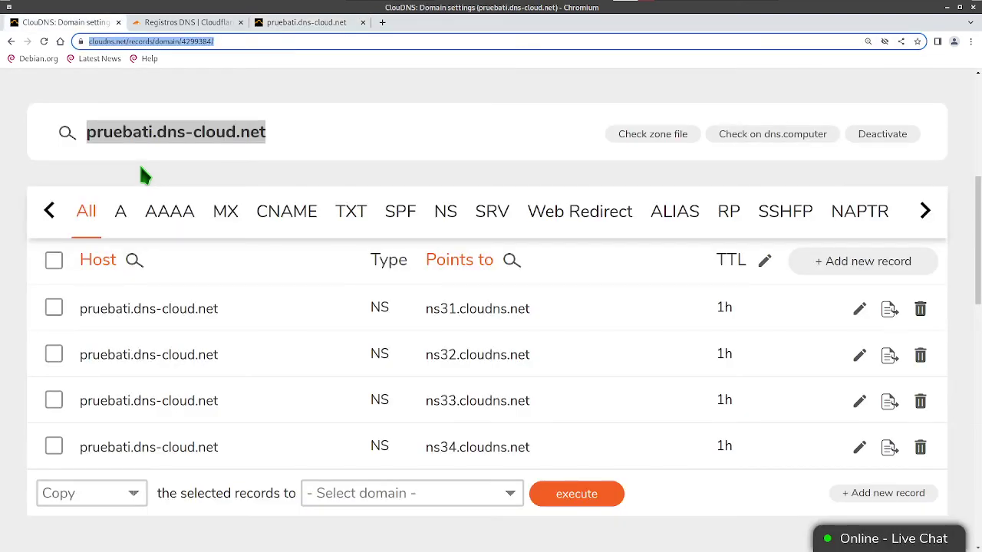
Step: Highlight the first NS record's type, host name and nameserver ns31.cloudns.net
{"action": "left_click", "coordinate": [160, 176]}
{"action": "scroll", "coordinate": [160, 176], "scroll_direction": "up", "scroll_amount": 2}
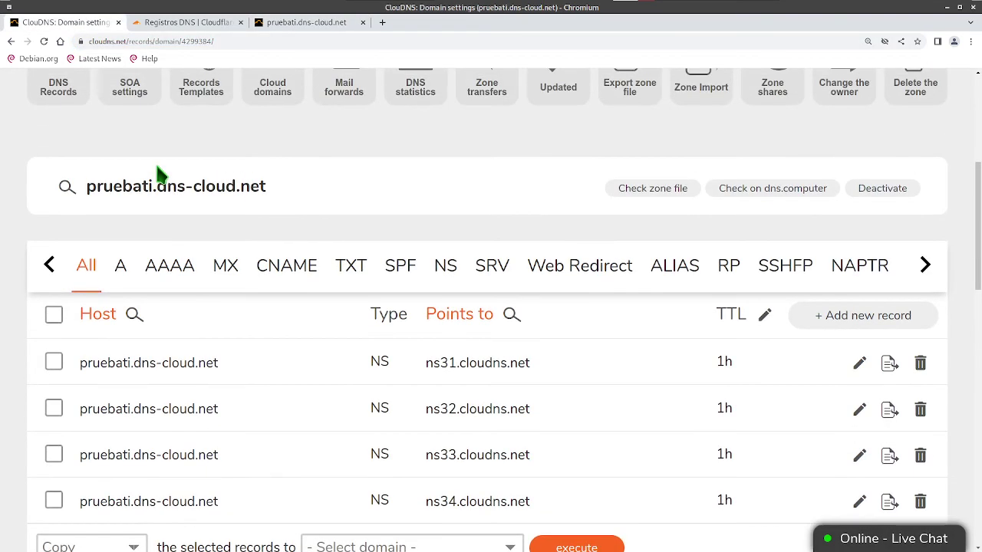
{"action": "scroll", "coordinate": [161, 180], "scroll_direction": "down", "scroll_amount": 4}
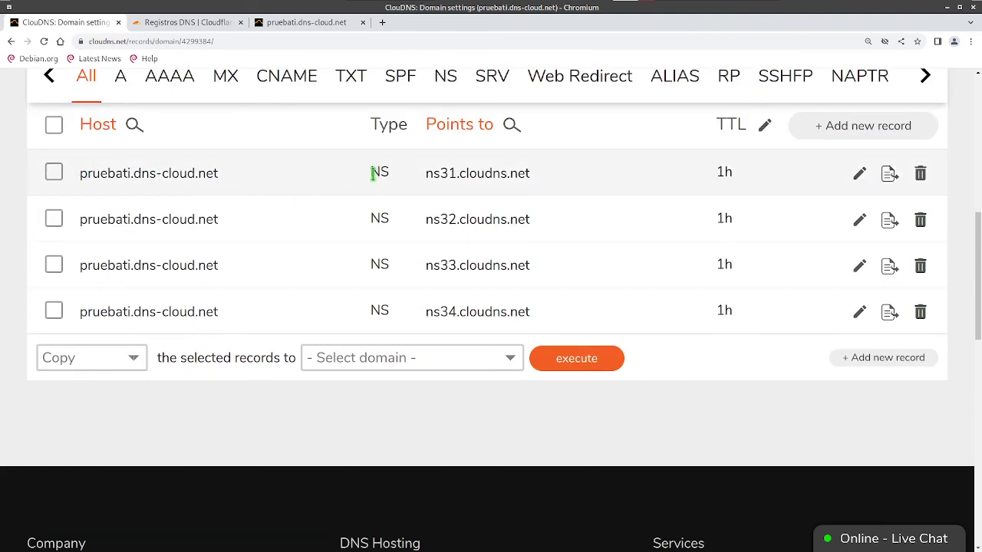
{"action": "left_click_drag", "start_coordinate": [372, 174], "coordinate": [389, 175]}
{"action": "left_click", "coordinate": [387, 174]}
{"action": "left_click_drag", "start_coordinate": [427, 174], "coordinate": [544, 182]}
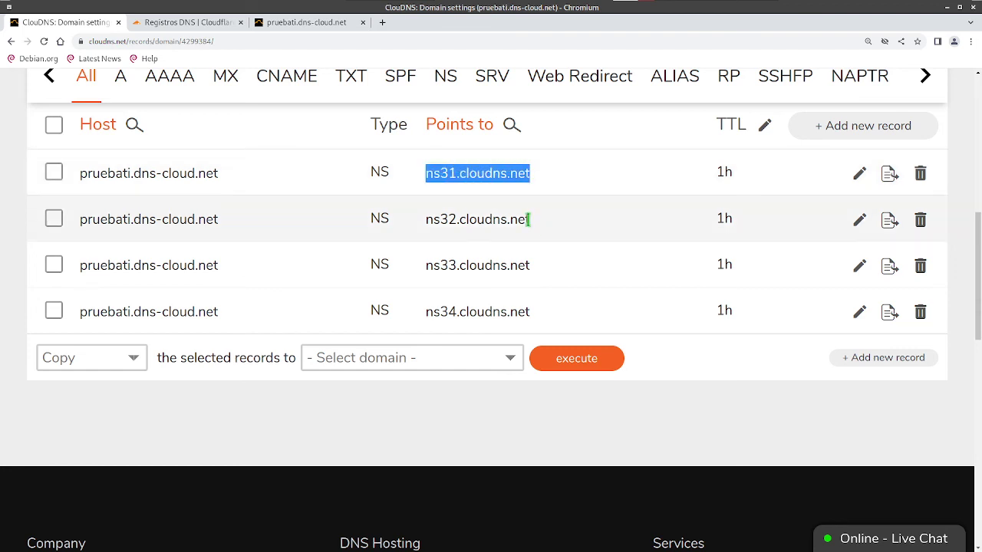
{"action": "left_click", "coordinate": [518, 220]}
{"action": "left_click_drag", "start_coordinate": [219, 175], "coordinate": [55, 192]}
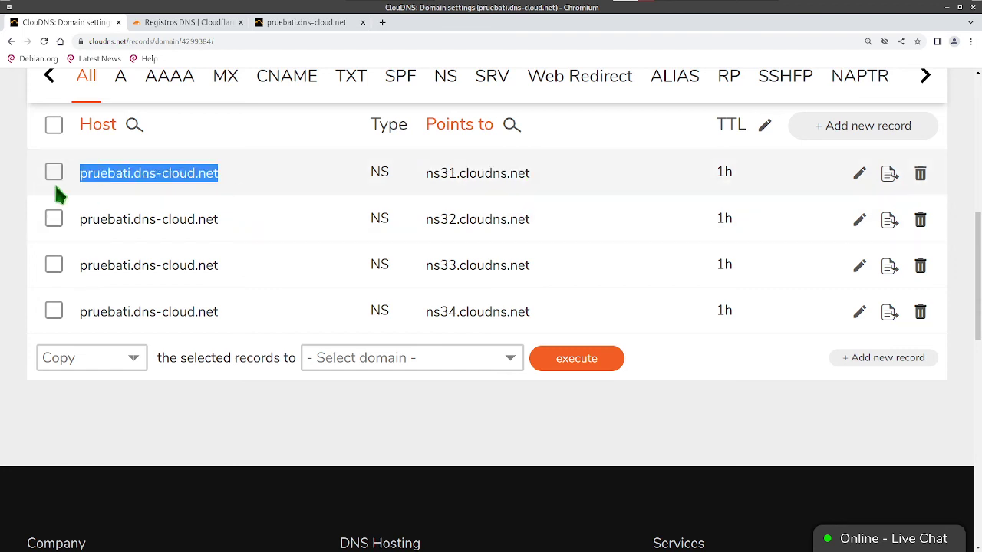
Step: Highlight the ns32 and ns33.cloudns.net records, then switch to the pruebati.dns-cloud.net tab
{"action": "left_click_drag", "start_coordinate": [426, 220], "coordinate": [545, 225]}
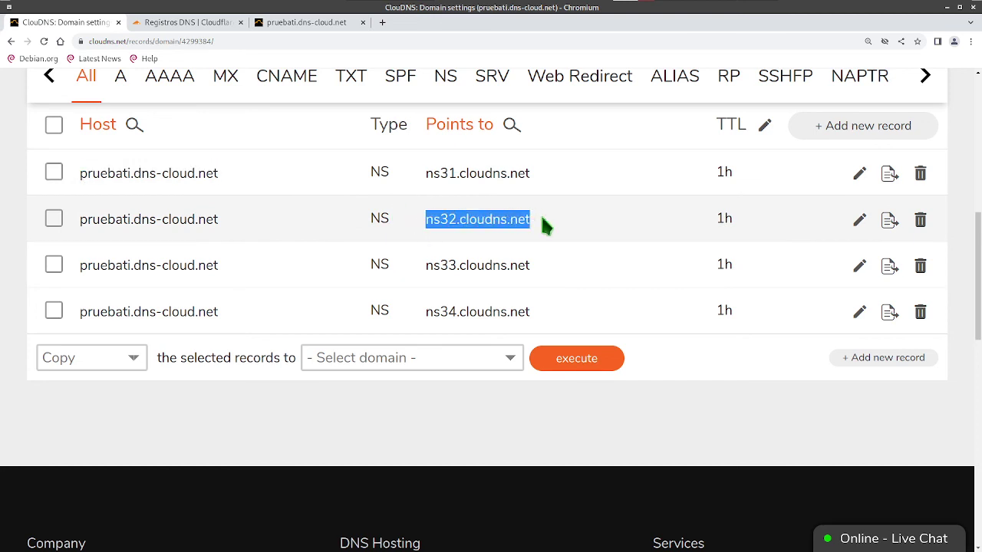
{"action": "left_click_drag", "start_coordinate": [534, 268], "coordinate": [425, 267]}
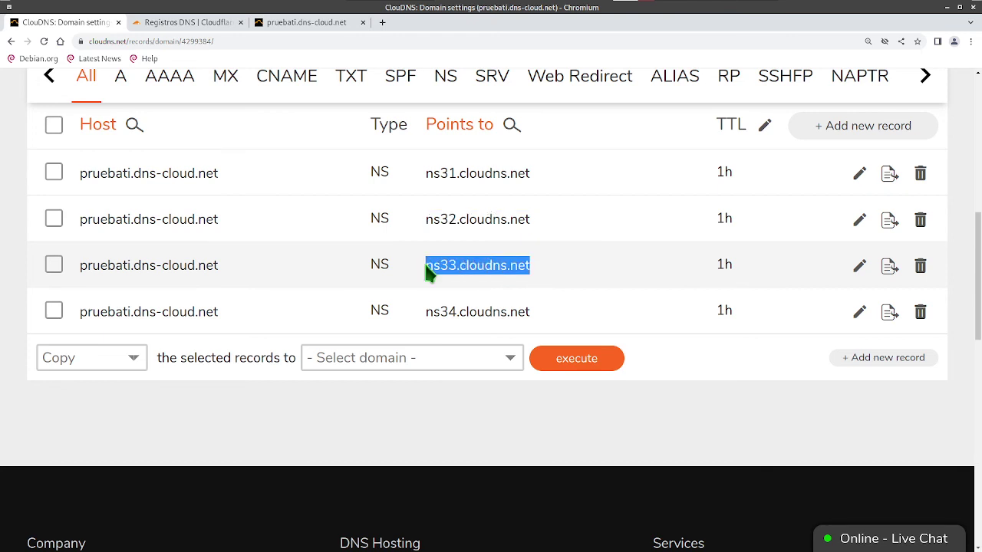
{"action": "left_click", "coordinate": [210, 265]}
{"action": "left_click_drag", "start_coordinate": [219, 266], "coordinate": [62, 274]}
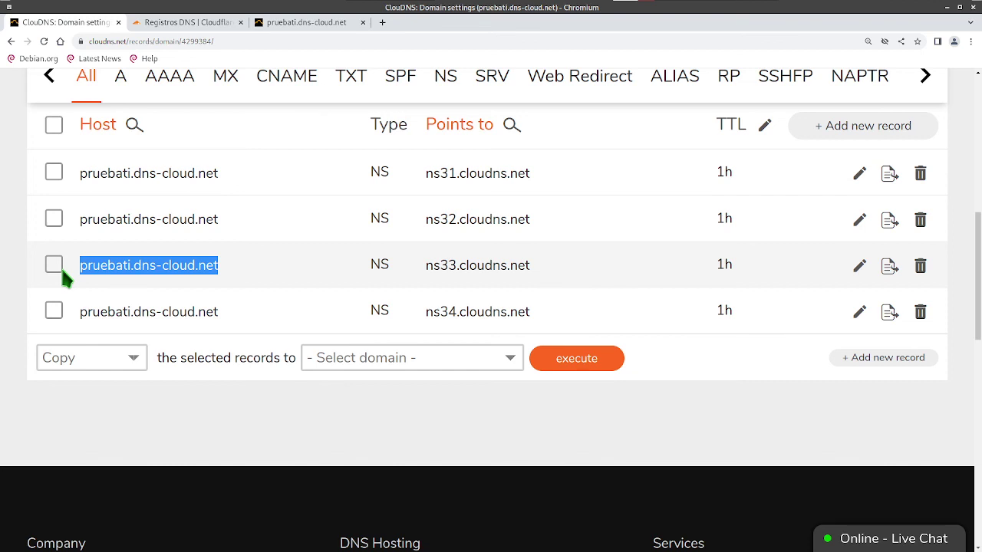
{"action": "left_click_drag", "start_coordinate": [426, 267], "coordinate": [535, 265]}
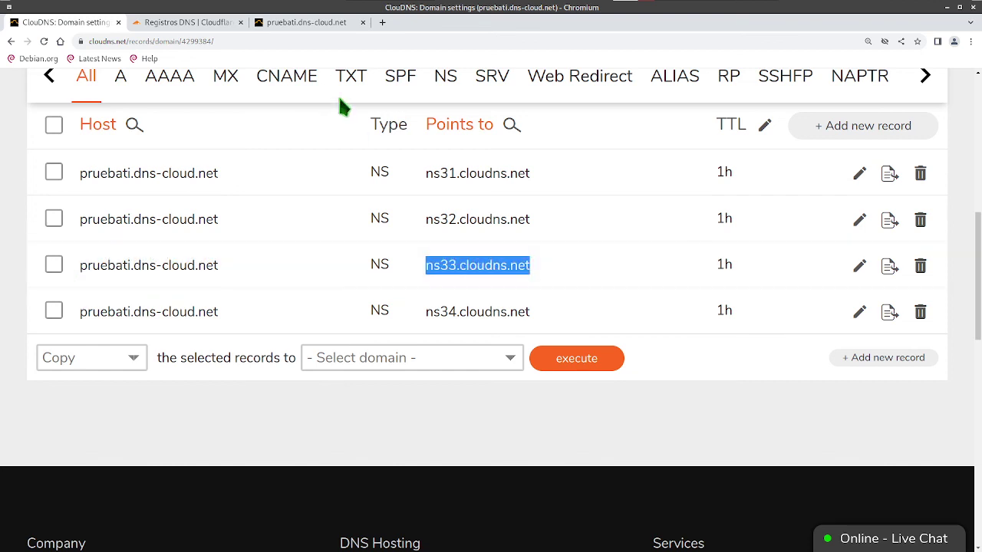
{"action": "left_click", "coordinate": [311, 22]}
Step: Glance at the terminal's ping results, then return to the ClouDNS domain settings tab
{"action": "key", "text": "alt+Tab"}
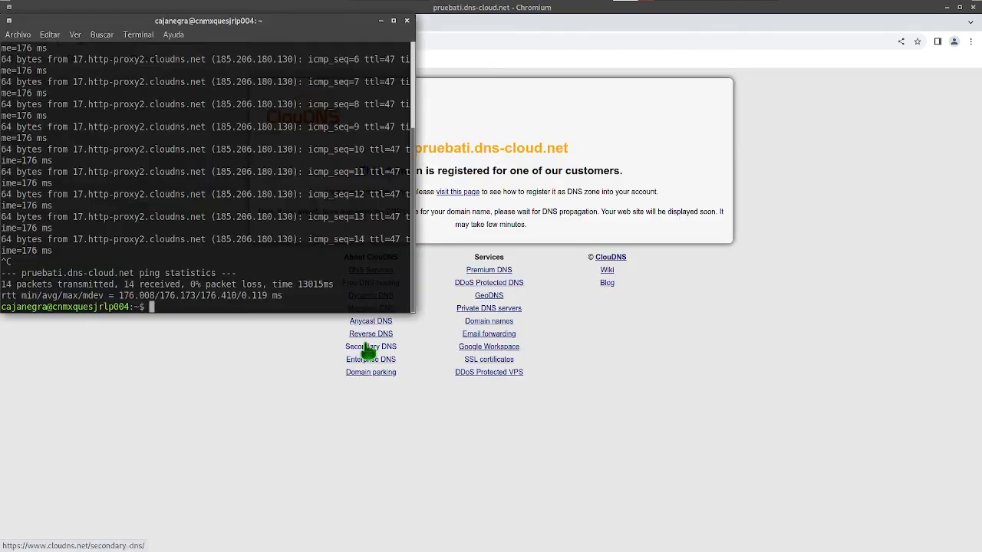
{"action": "key", "text": "alt+Tab"}
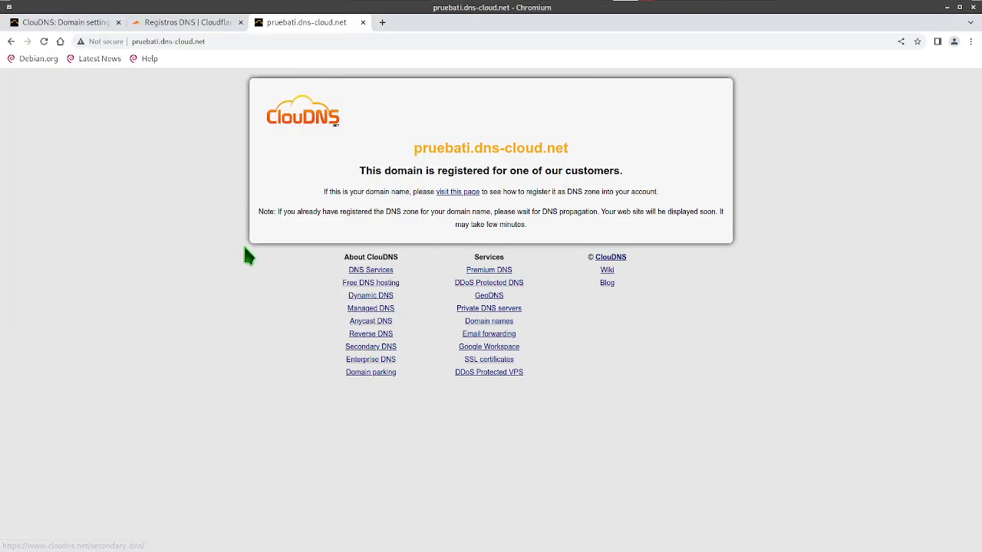
{"action": "key", "text": "ctrl+Tab"}
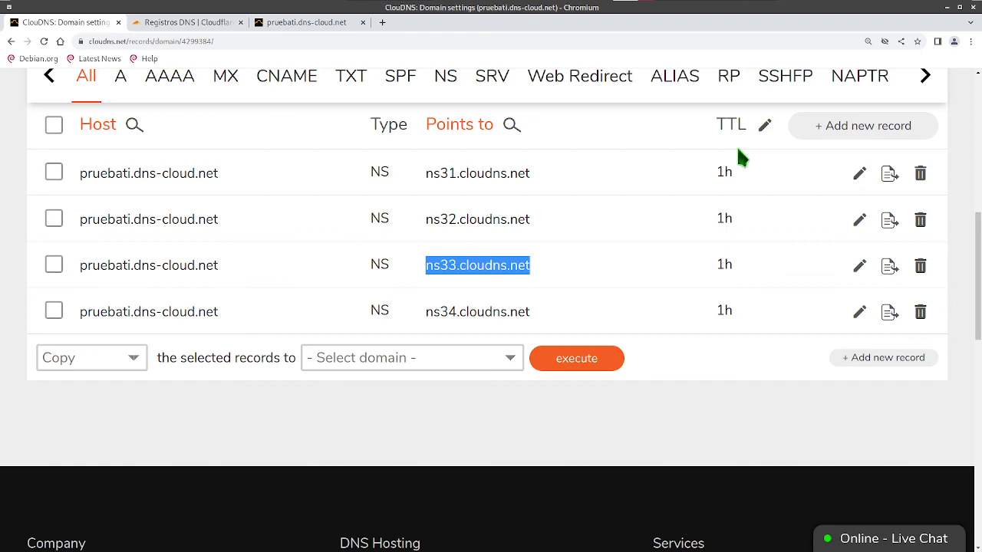
{"action": "scroll", "coordinate": [291, 376], "scroll_direction": "up", "scroll_amount": 3}
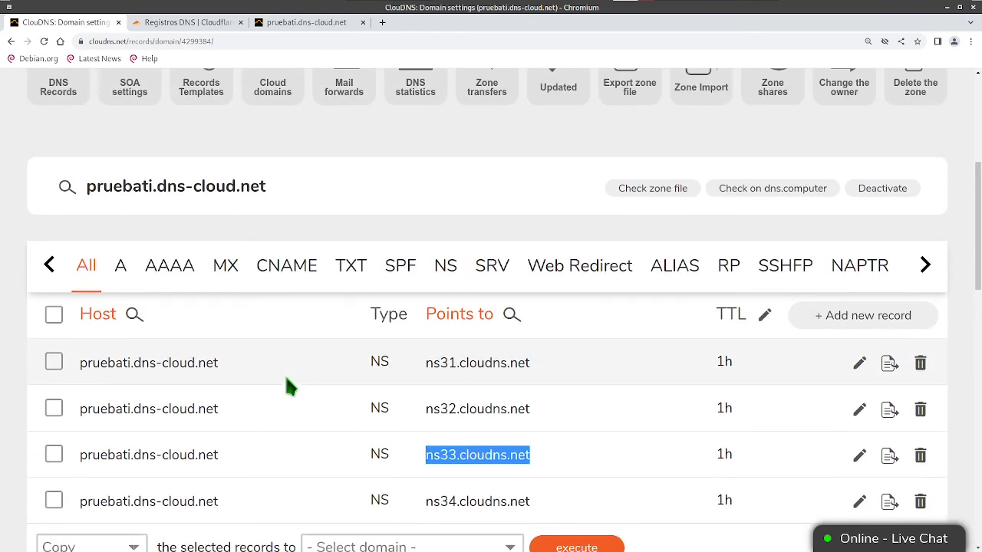
{"action": "scroll", "coordinate": [286, 368], "scroll_direction": "down", "scroll_amount": 2}
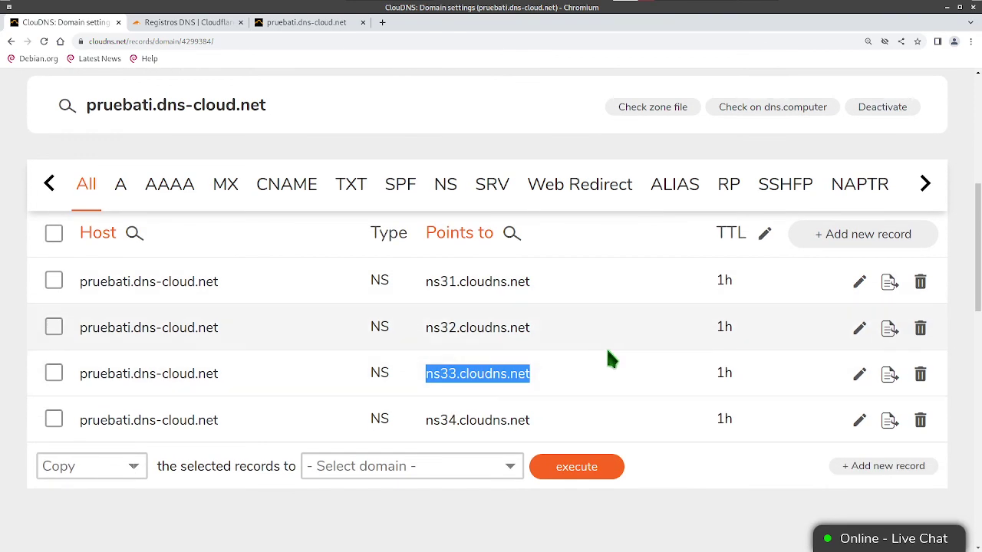